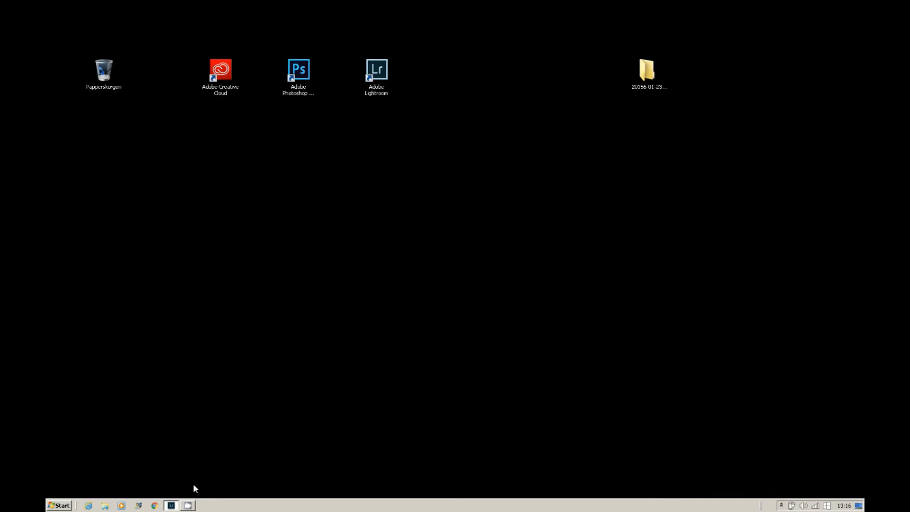
- Open Lightroom from the taskbar and toggle the side panels hidden and back on
left_click(172, 505)
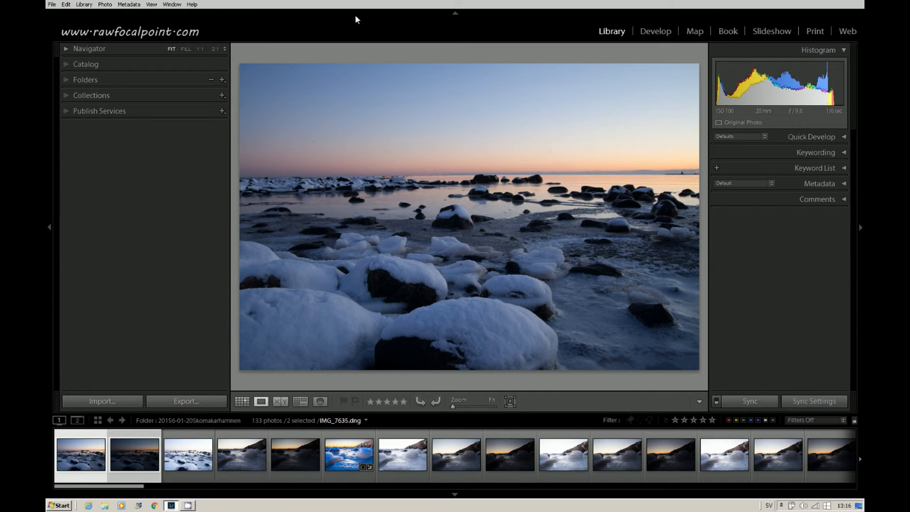
key("Tab")
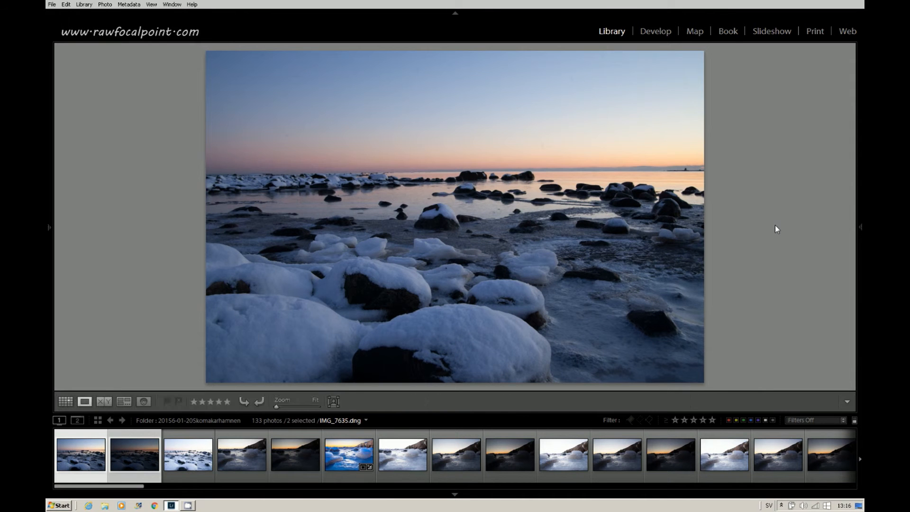
key("Tab")
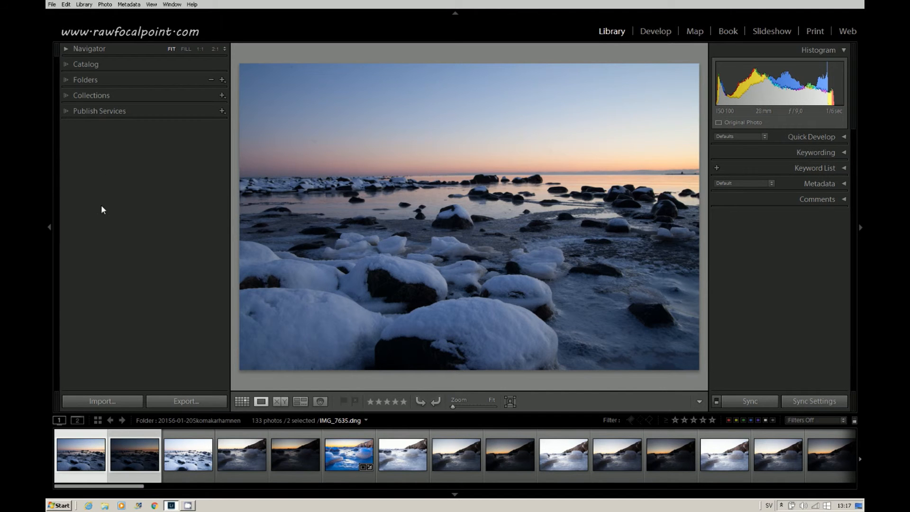
- Expand the Navigator panel and view the IMG_7639-HDR ice photo at 1:1 zoom
left_click(90, 48)
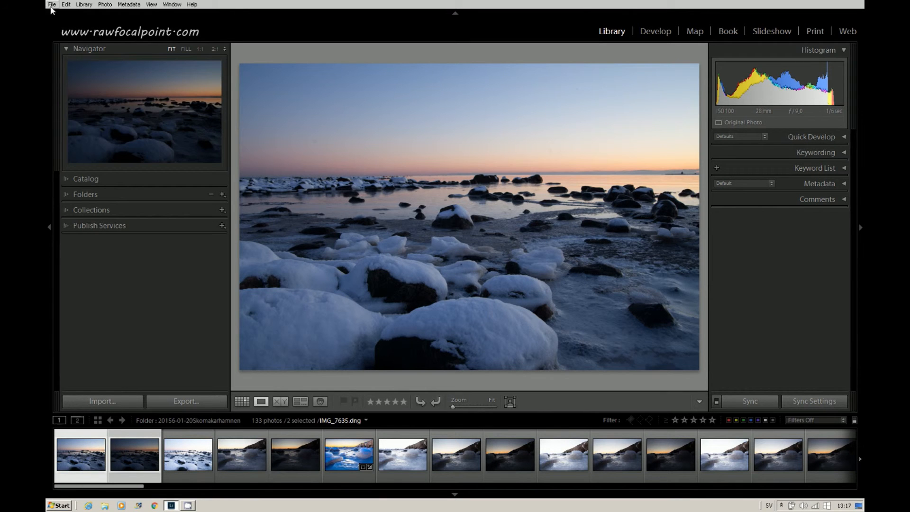
left_click(366, 432)
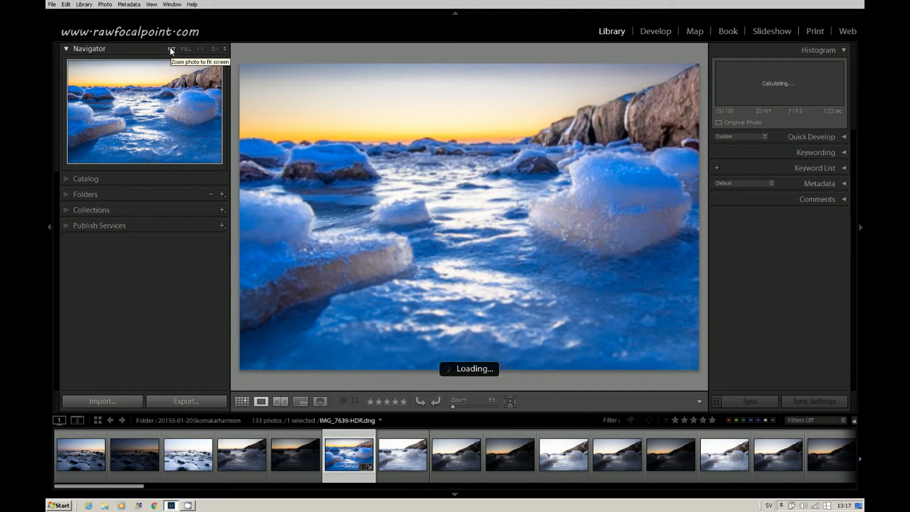
left_click(199, 49)
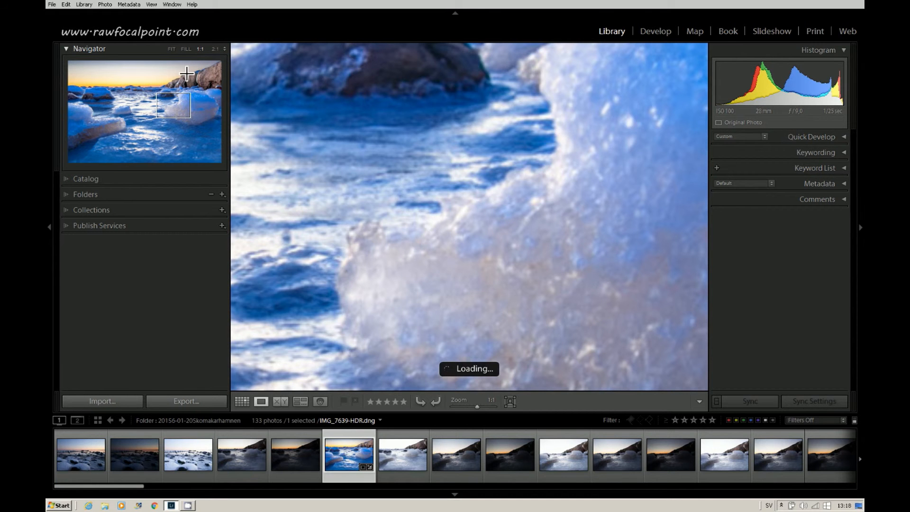
- Browse the Catalog and Folders panels, returning the photo to fit-to-screen view
left_click(69, 178)
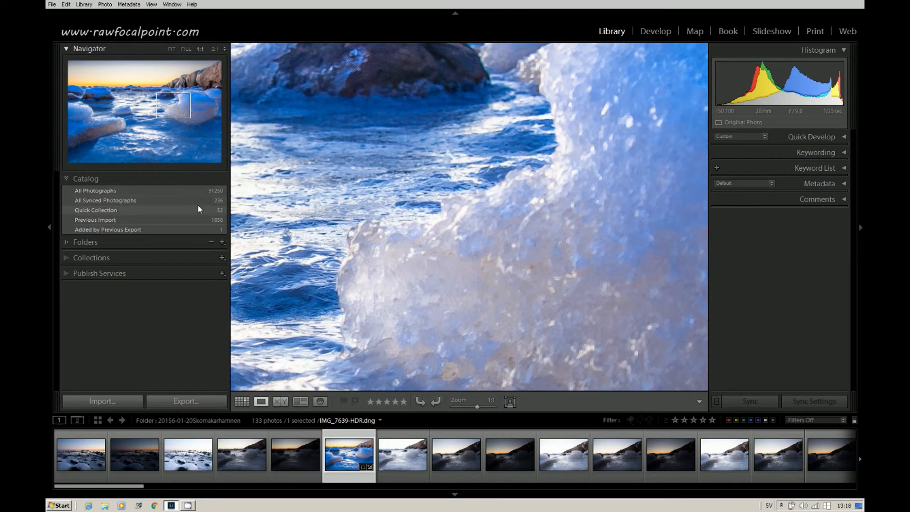
left_click(68, 179)
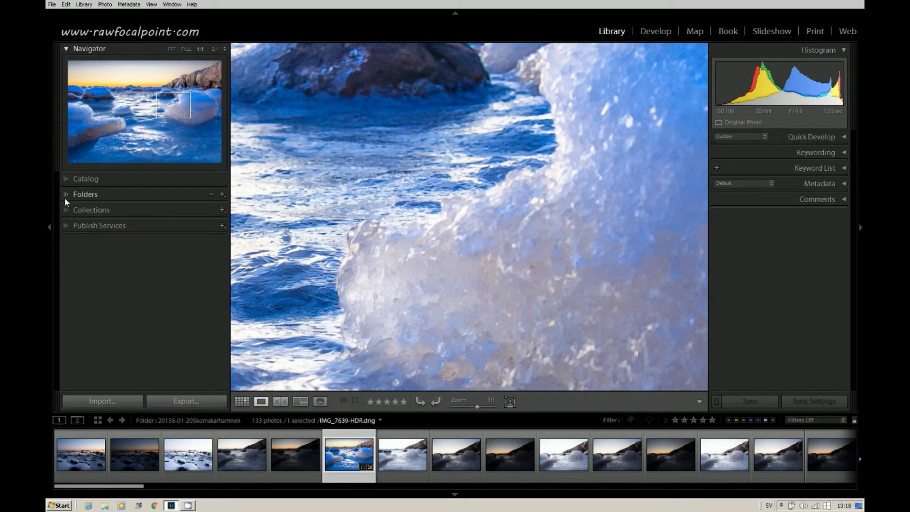
left_click(66, 195)
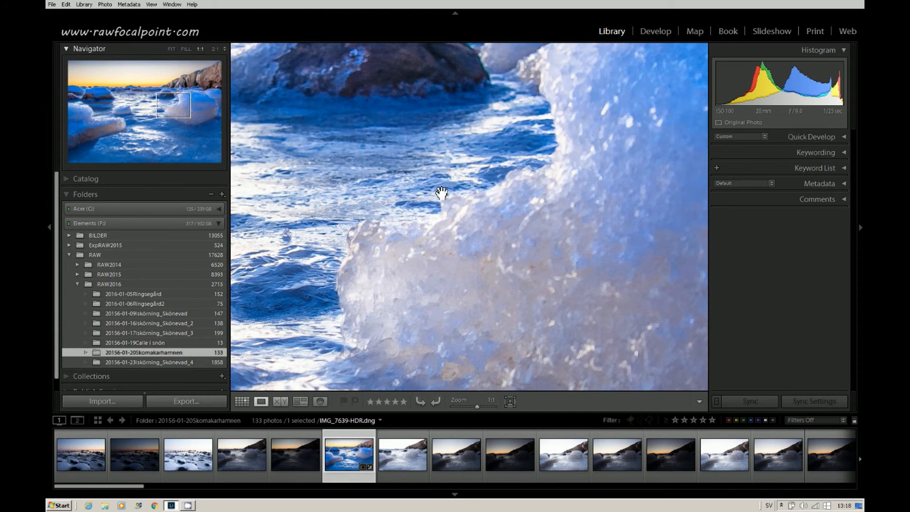
left_click(449, 178)
left_click(69, 193)
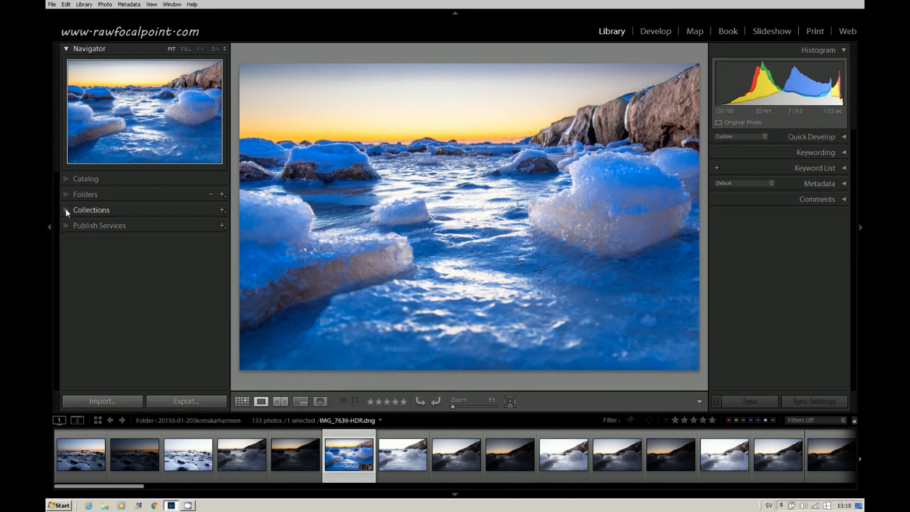
- Expand and collapse the Collections and Publish Services panels to examine their contents
left_click(65, 210)
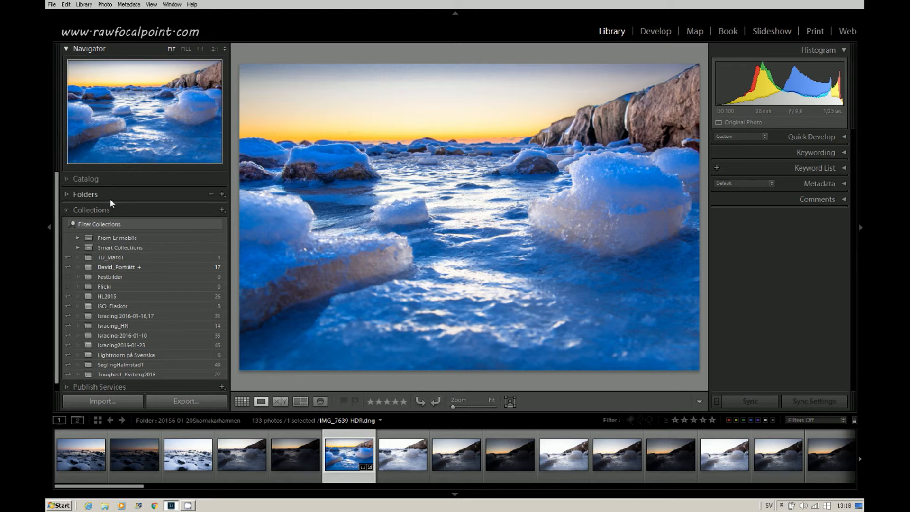
left_click(66, 210)
left_click(69, 225)
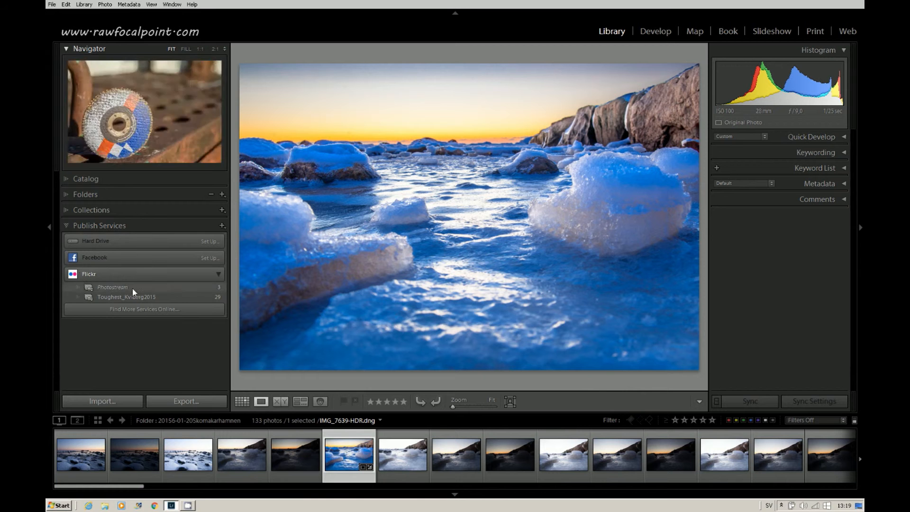
left_click(67, 225)
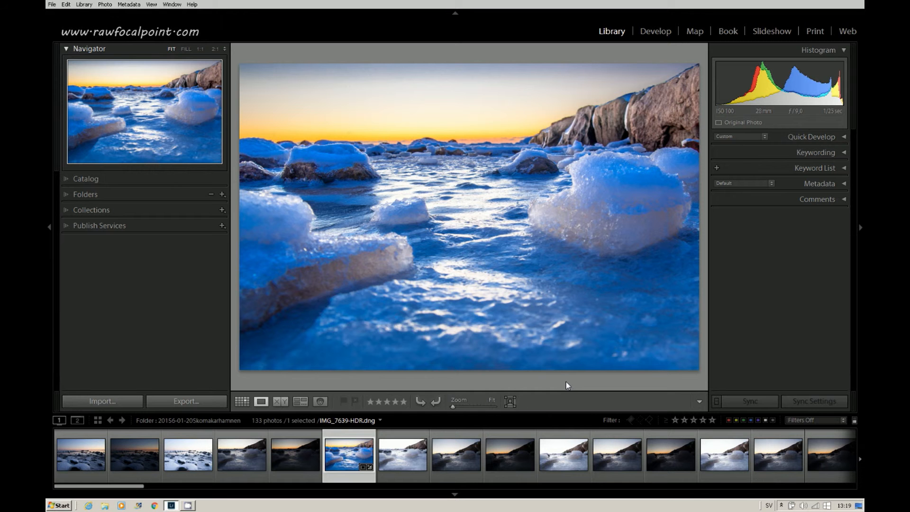
- Toggle the toolbar off and on and switch to Grid view of the folder's photos
key("t")
key("t")
left_click(243, 401)
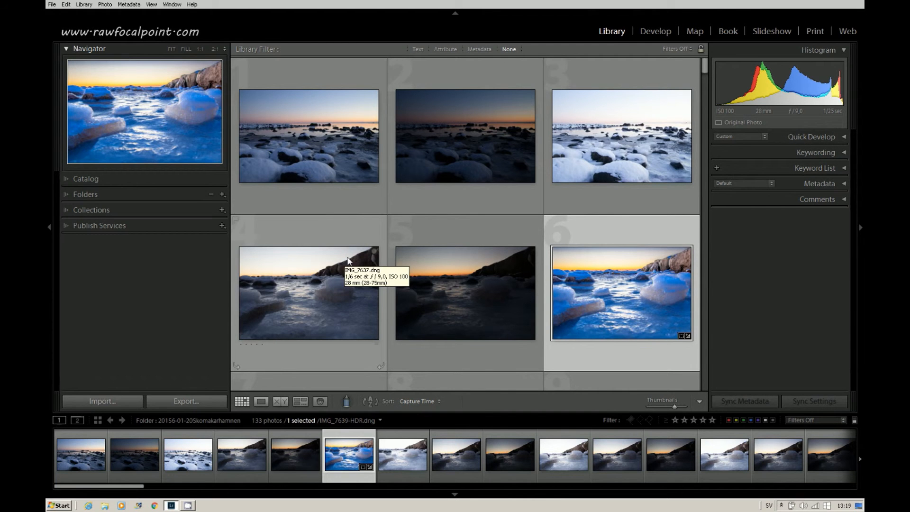
key("equal")
- Switch between Loupe and Compare views, ending back in Loupe view
left_click(260, 402)
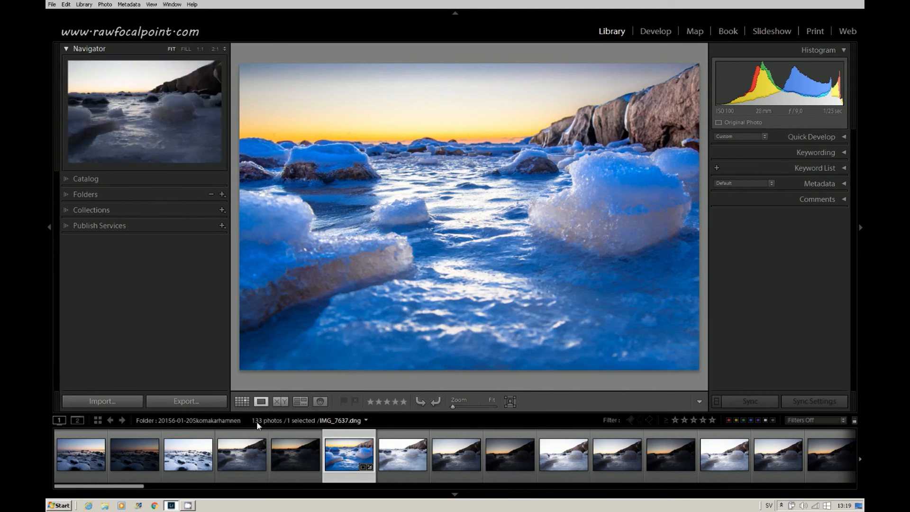
left_click(280, 401)
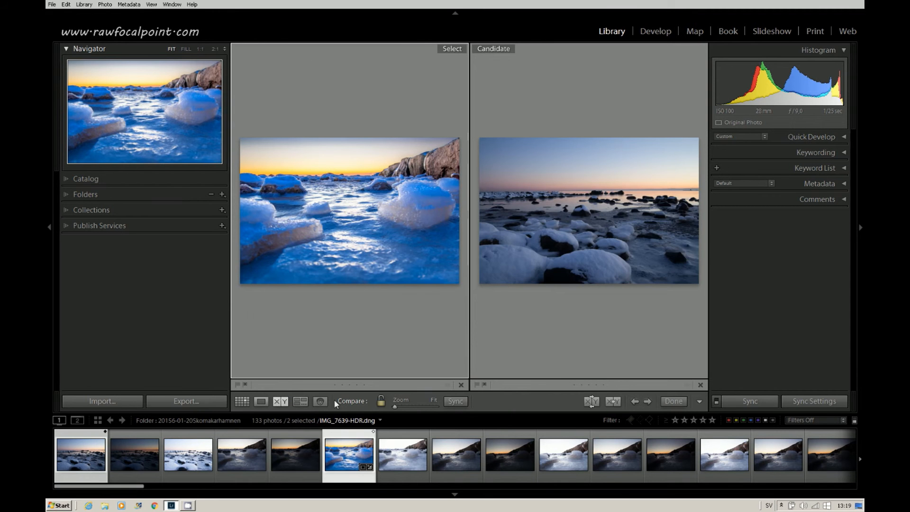
left_click(259, 401)
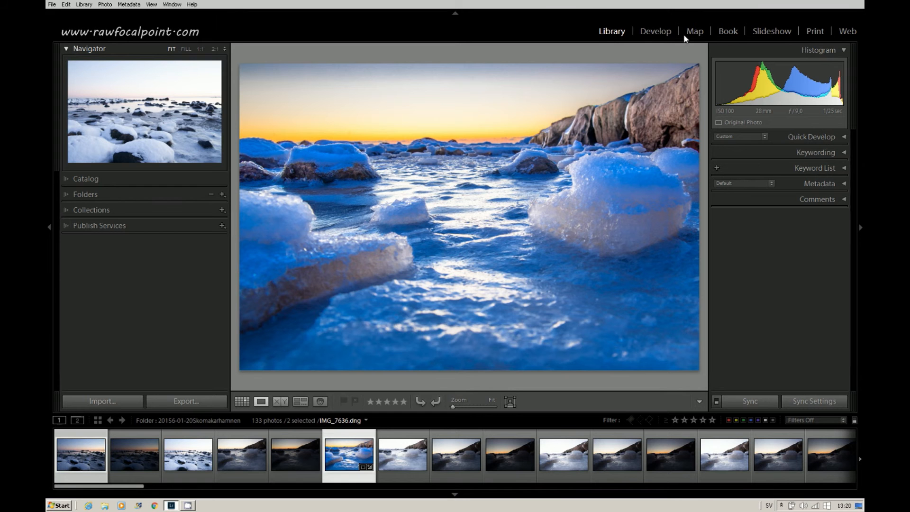
- Expand and collapse the Keywording, Keyword List and Metadata panels to examine them
left_click(813, 157)
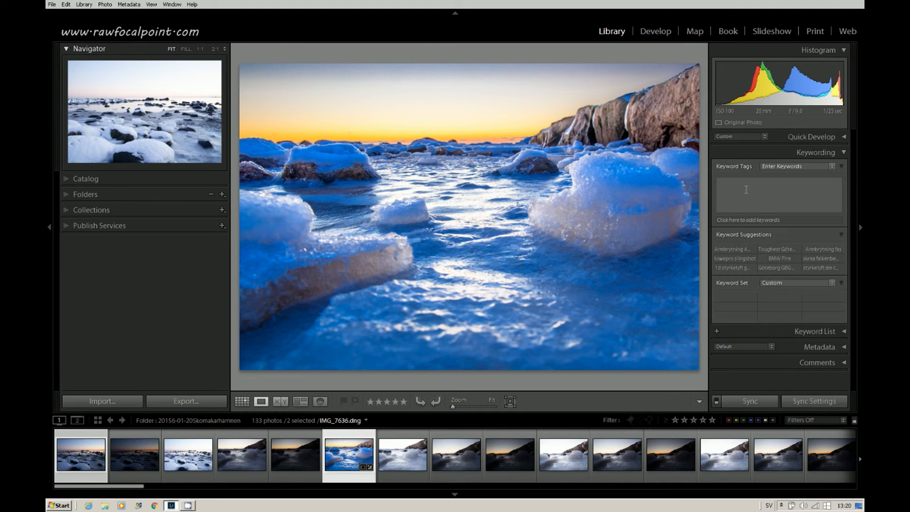
left_click(819, 151)
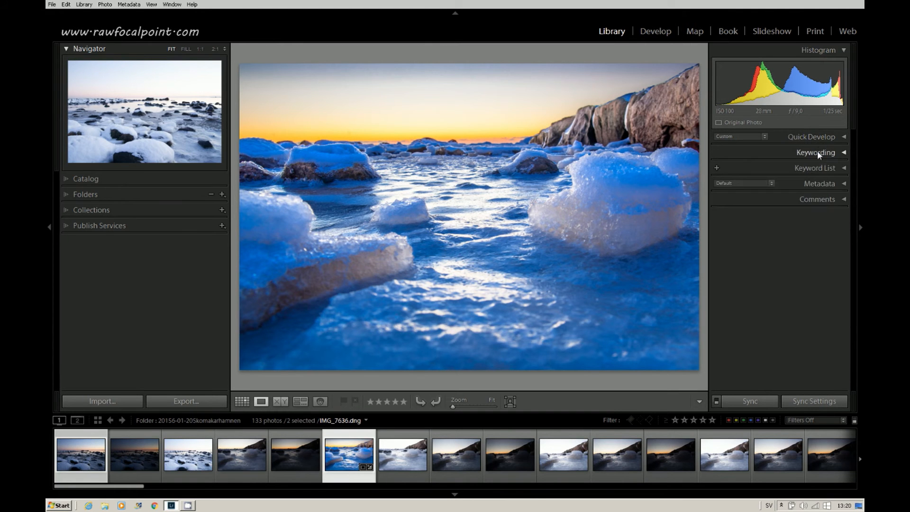
left_click(813, 169)
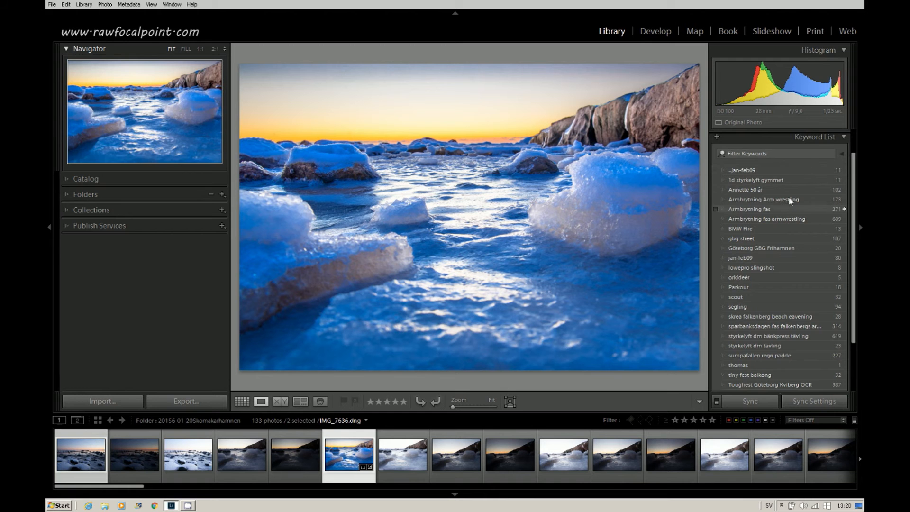
left_click(815, 139)
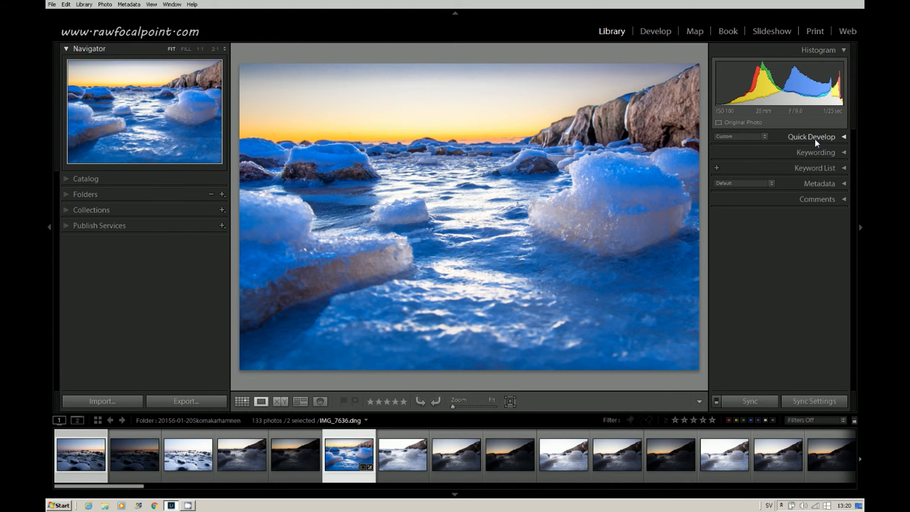
left_click(815, 183)
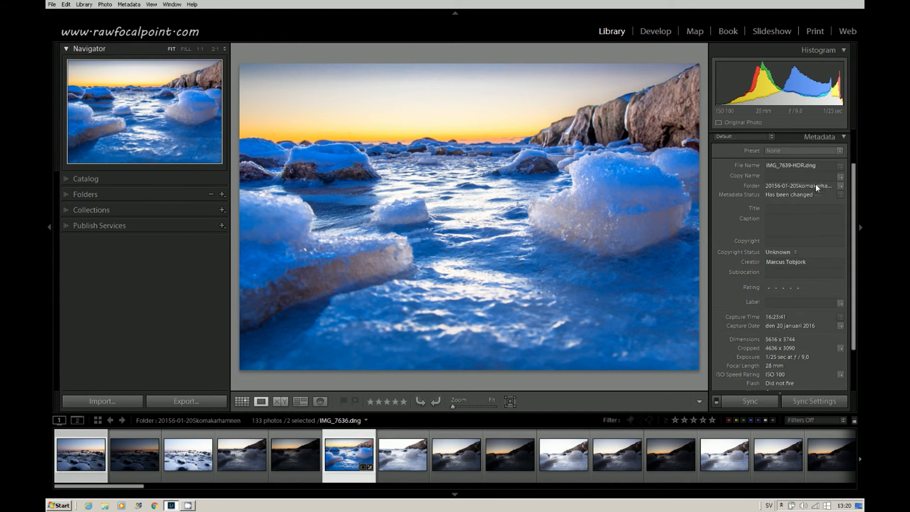
left_click(822, 137)
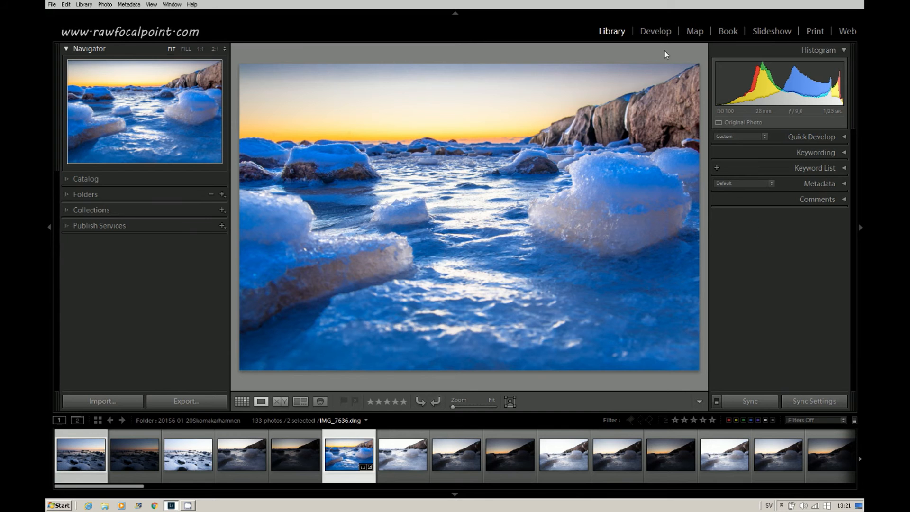
- Switch to the Develop module and select the IMG_7640 photo in the filmstrip
left_click(659, 32)
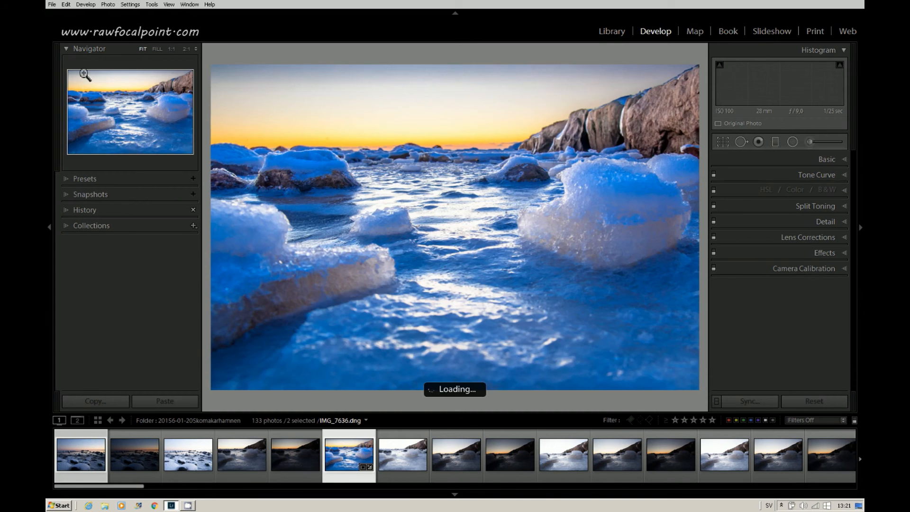
left_click(458, 438)
- Apply the Cross Process 2 preset from the Lightroom Color Presets
left_click(81, 178)
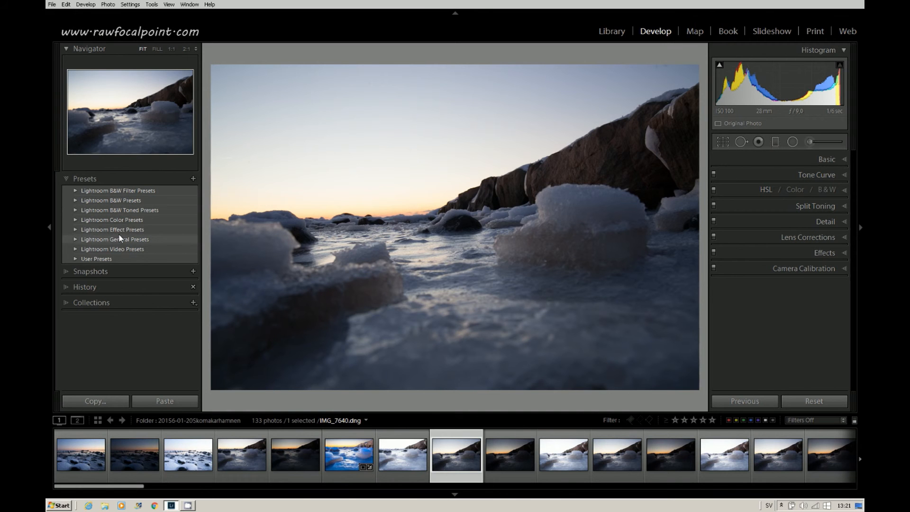
left_click(109, 221)
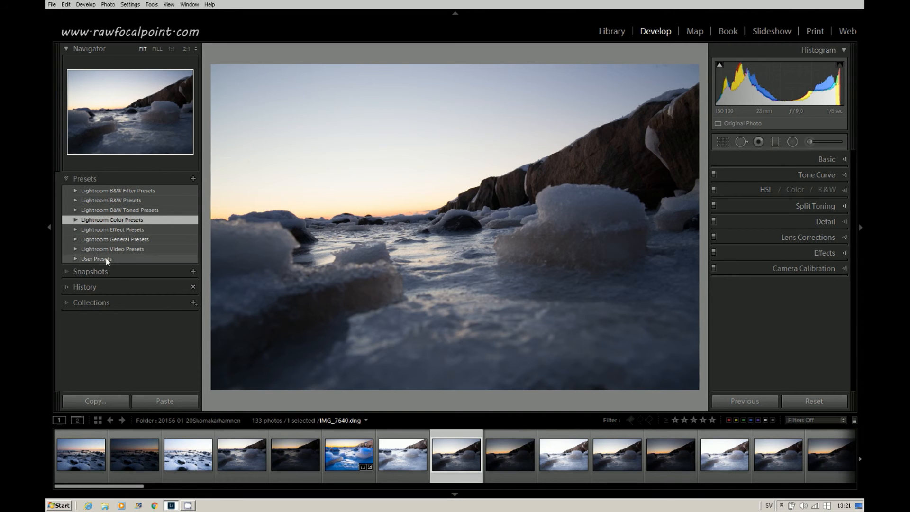
left_click(84, 220)
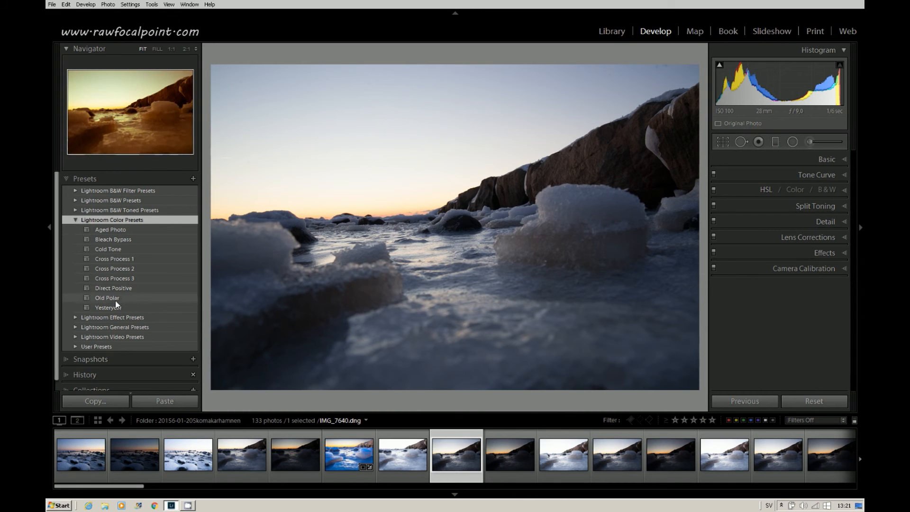
left_click(117, 270)
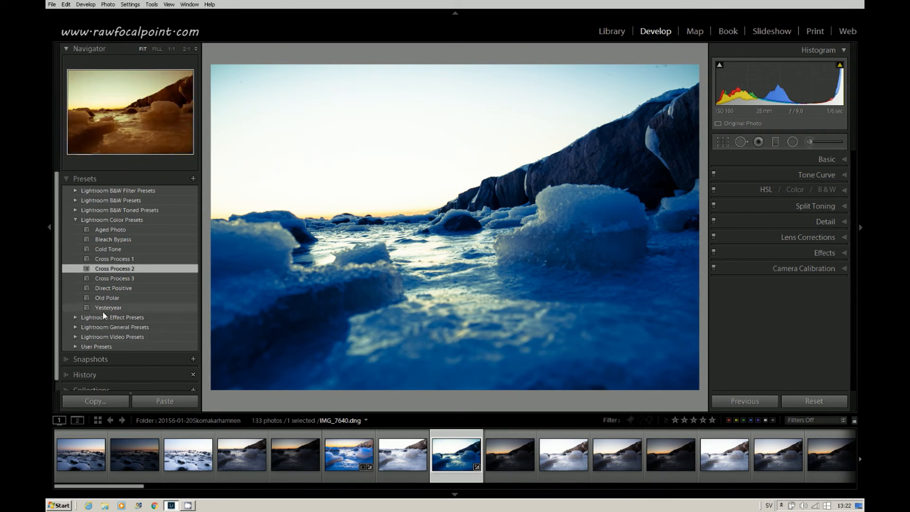
- Apply the Grain - Heavy preset from the Lightroom Effect Presets
scroll(125, 304, "down", 1)
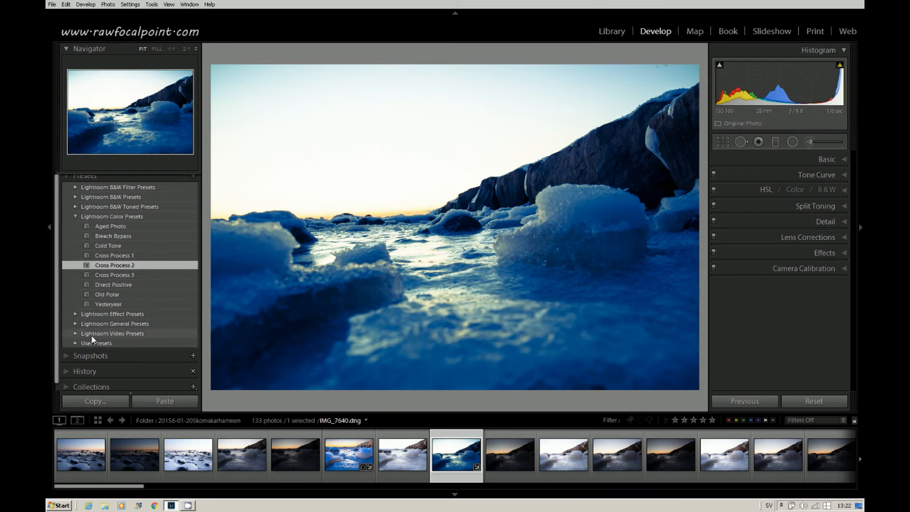
left_click(86, 313)
left_click(76, 314)
left_click(101, 324)
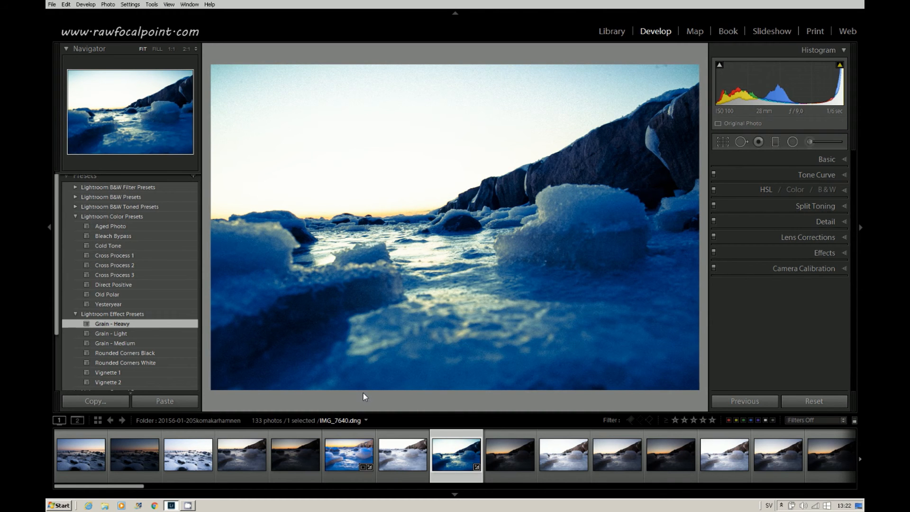
- Create a new snapshot with its default date-time name and open the History panel
left_click(112, 177)
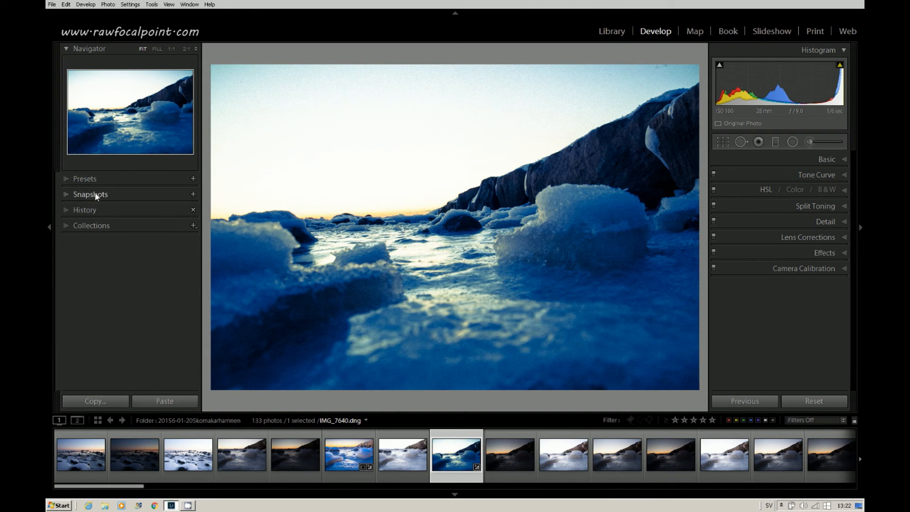
left_click(66, 194)
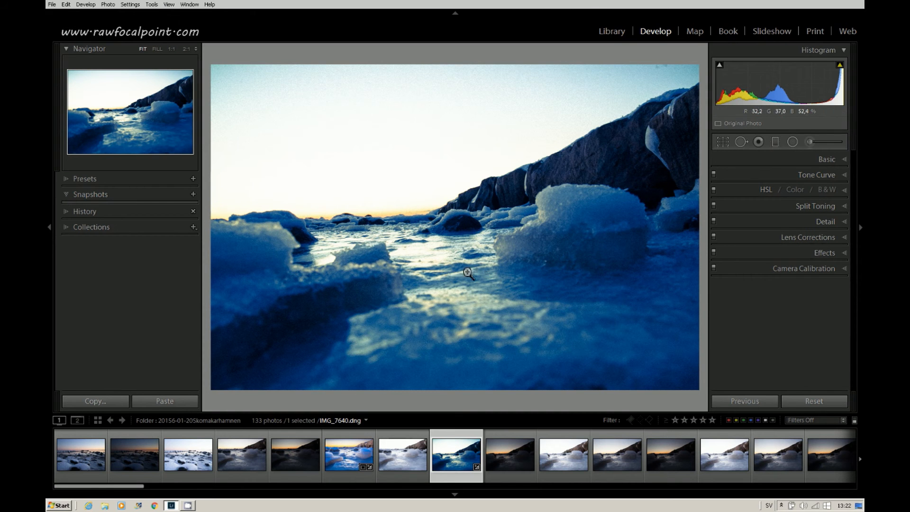
left_click(193, 194)
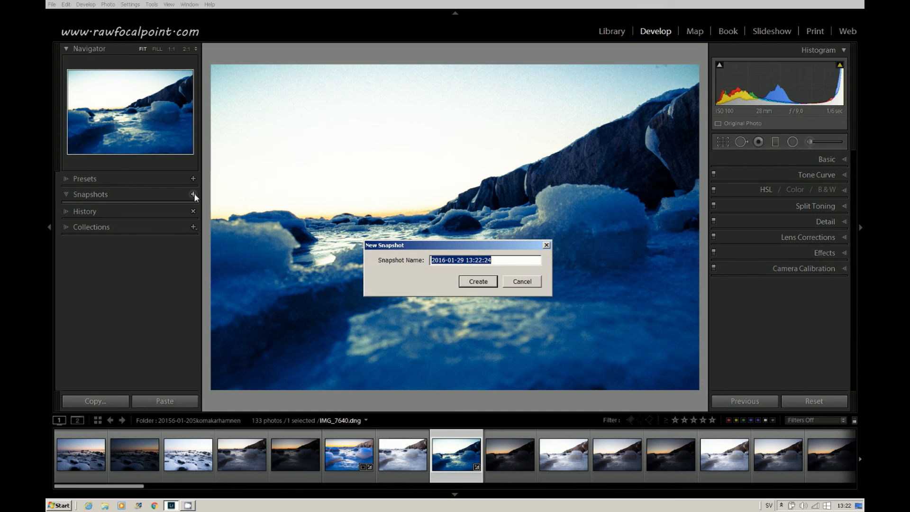
left_click(465, 283)
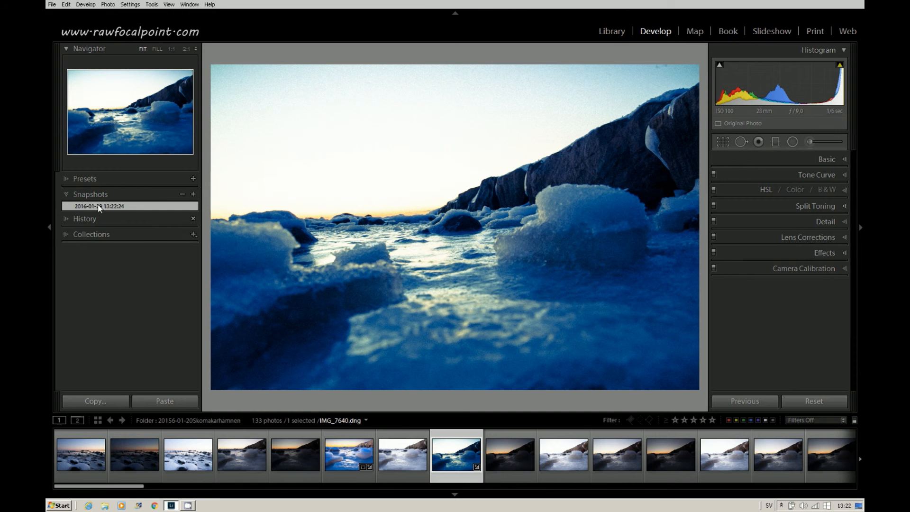
left_click(66, 220)
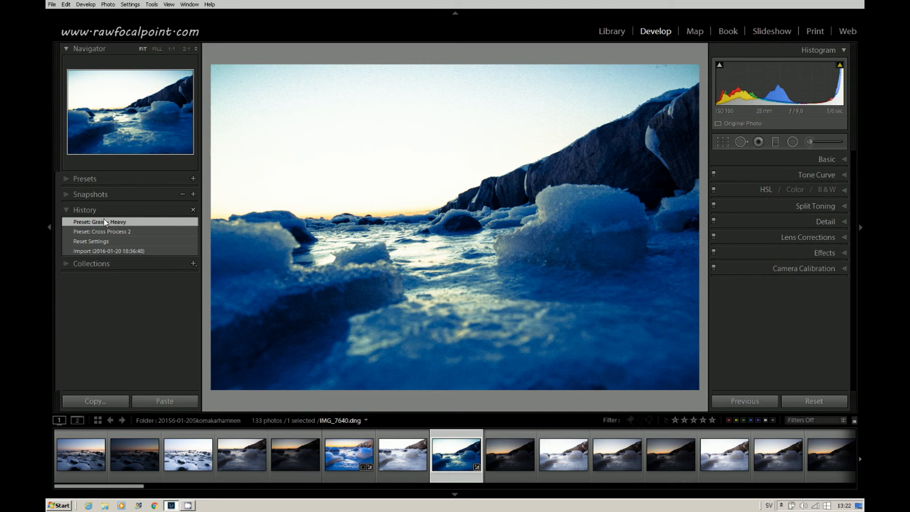
- Revert the photo to its Reset Settings history state and collapse the History panel
left_click(87, 243)
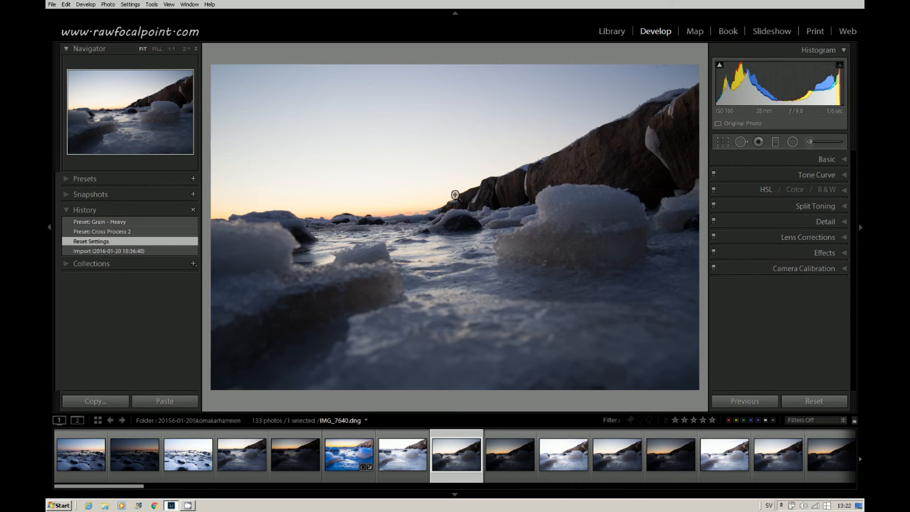
left_click(67, 210)
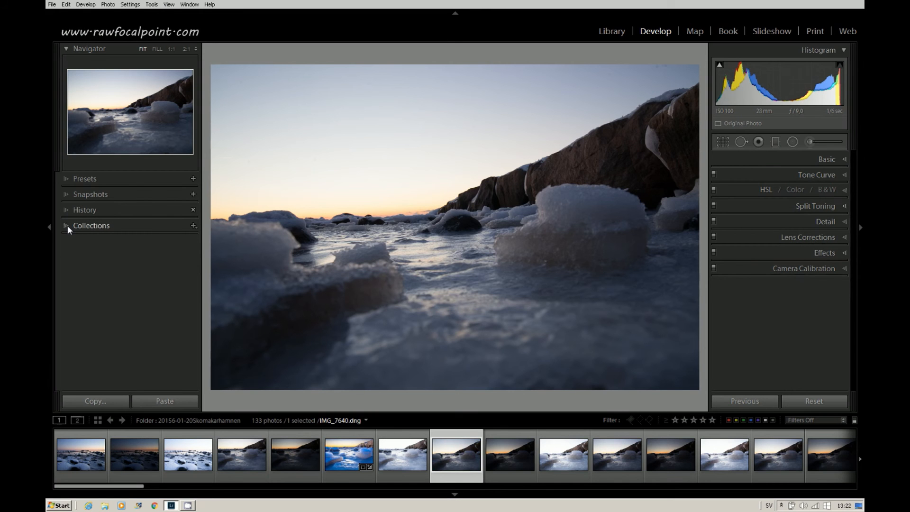
- Expand and collapse the Collections panel to view its collection list
left_click(68, 225)
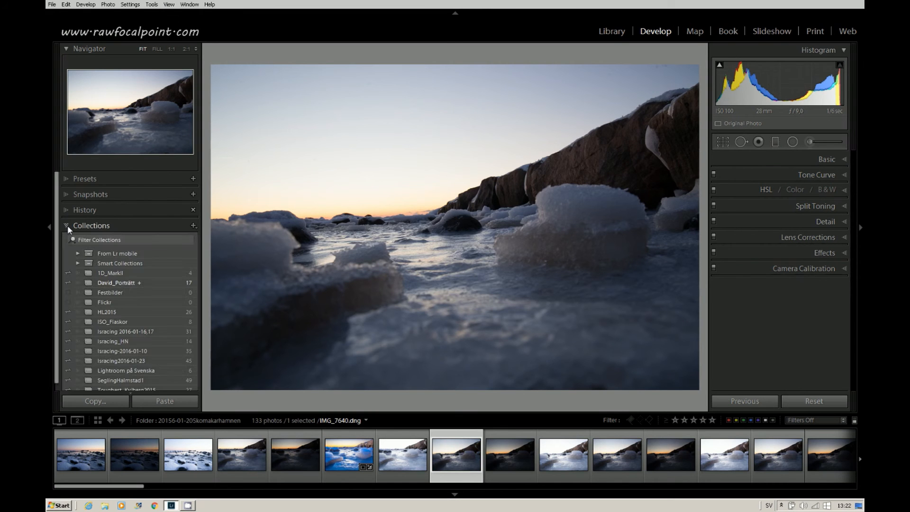
left_click(67, 226)
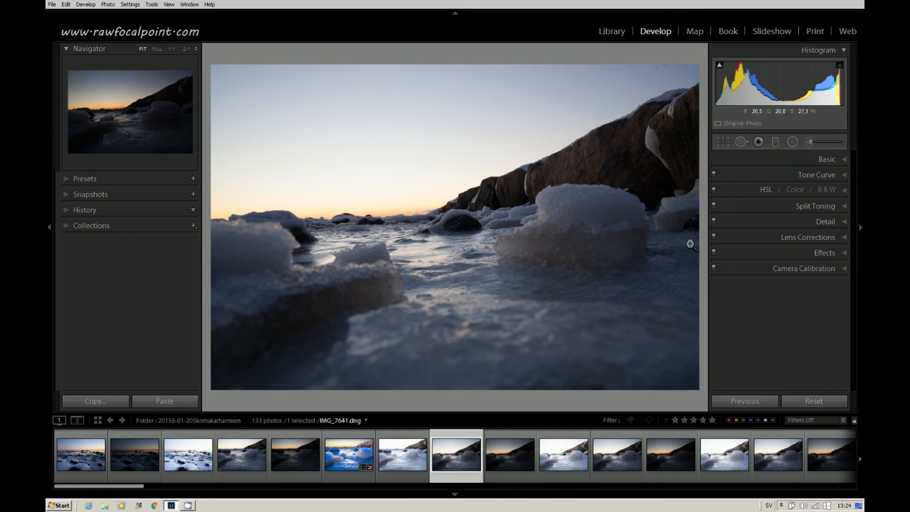
- Open the Basic panel and set Exposure to -0.16, resetting Contrast to 0
left_click(743, 159)
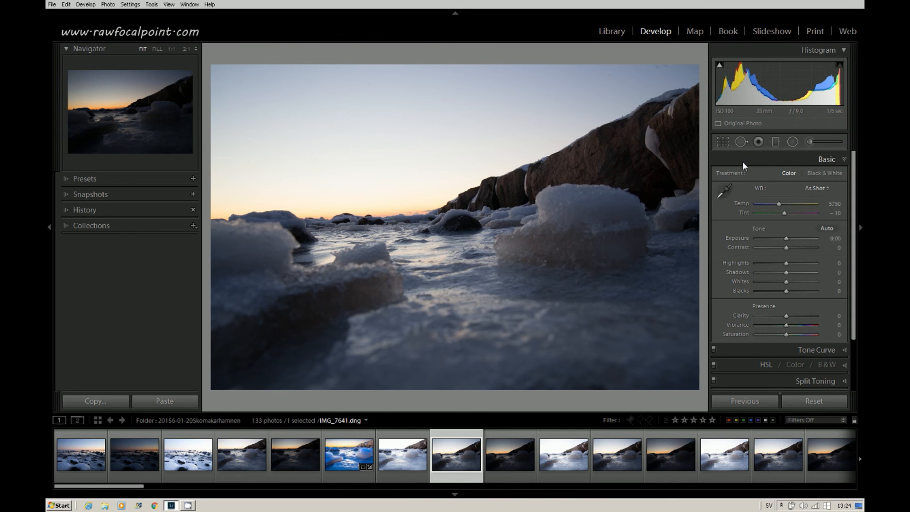
left_click_drag(786, 238, 724, 249)
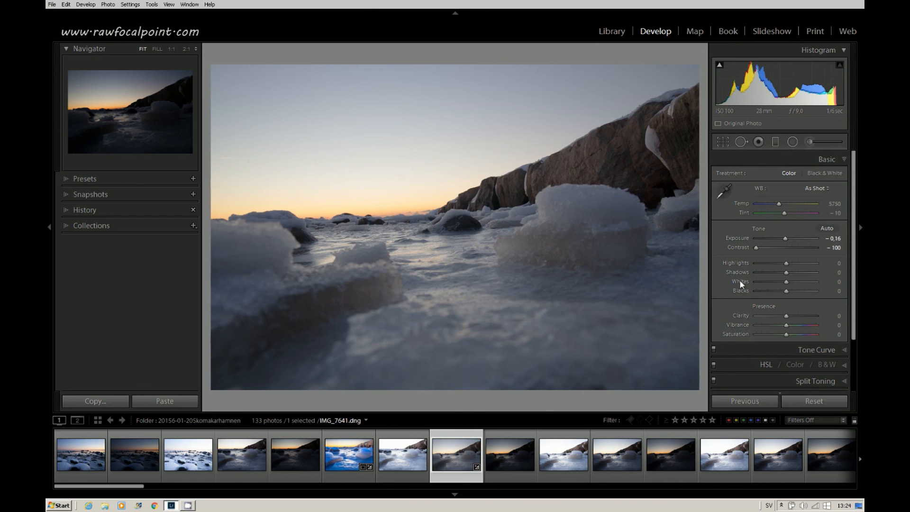
double_click(737, 247)
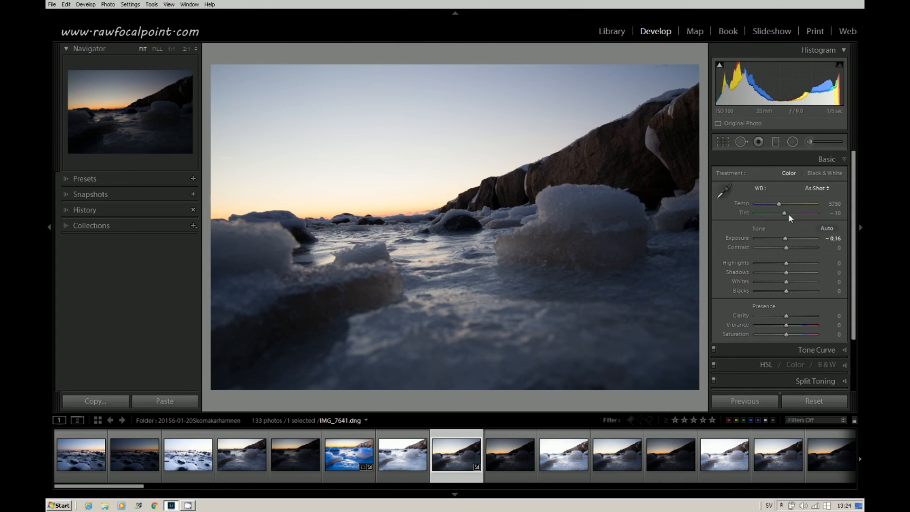
- Open the Tone Curve panel to view it, then collapse the panels
left_click(773, 348)
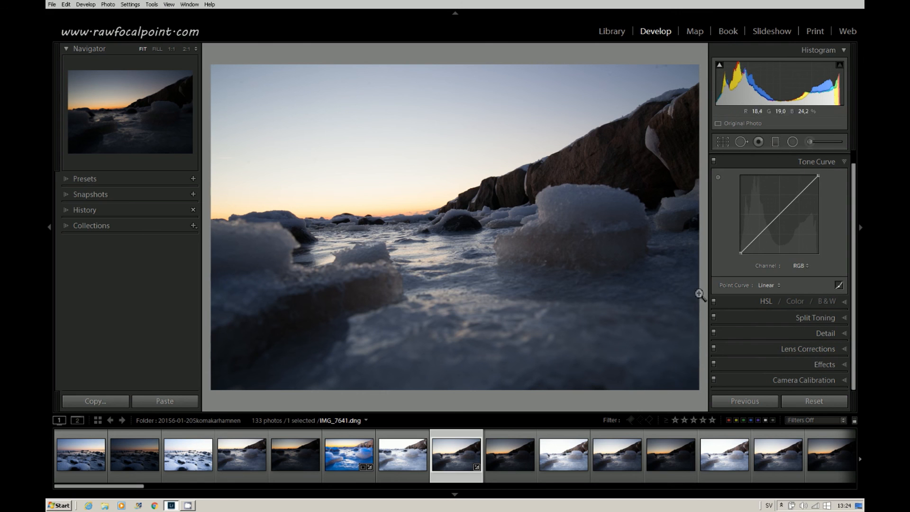
left_click(781, 160)
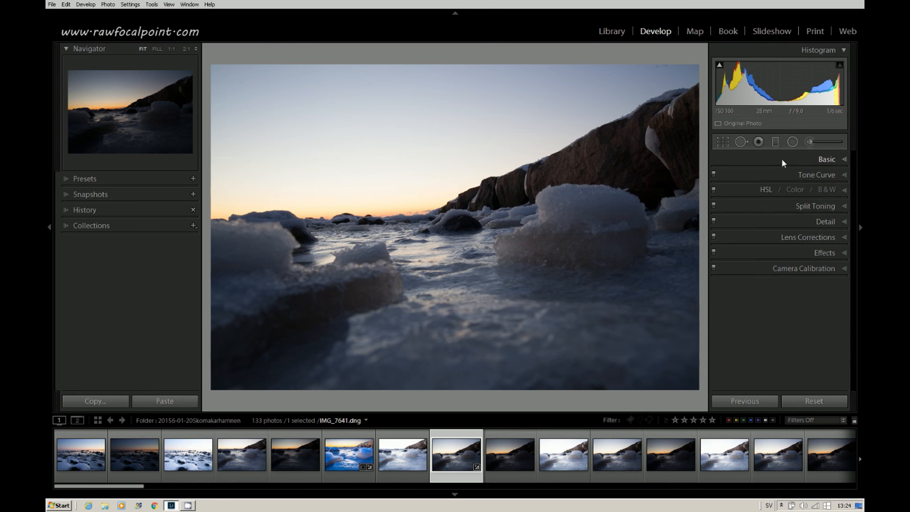
- Set the Blue luminance to -100 in the HSL panel and collapse it
left_click(759, 189)
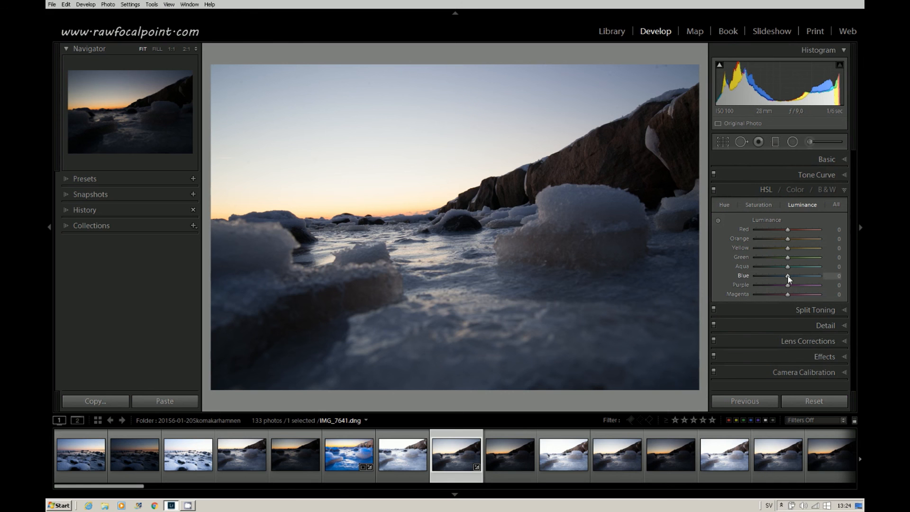
left_click_drag(788, 275, 735, 275)
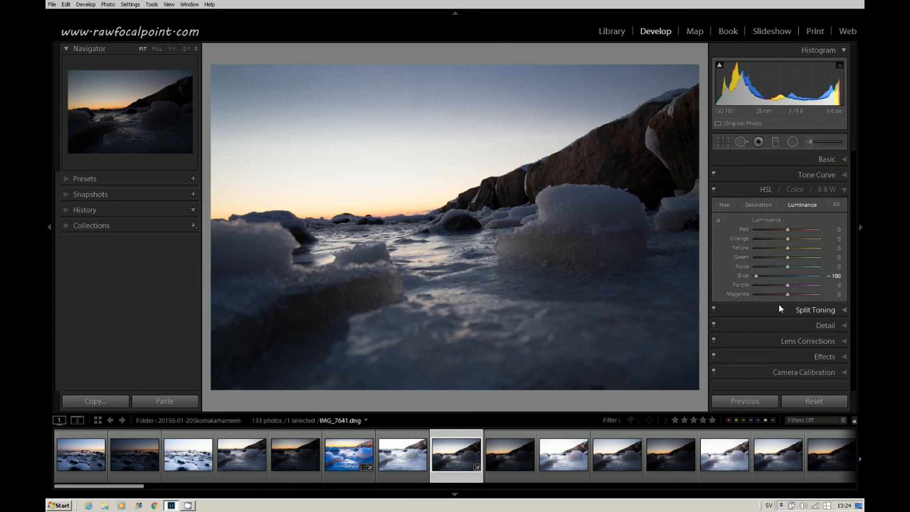
left_click(739, 190)
- Examine the Split Toning and Detail panels by opening and collapsing each
left_click(778, 204)
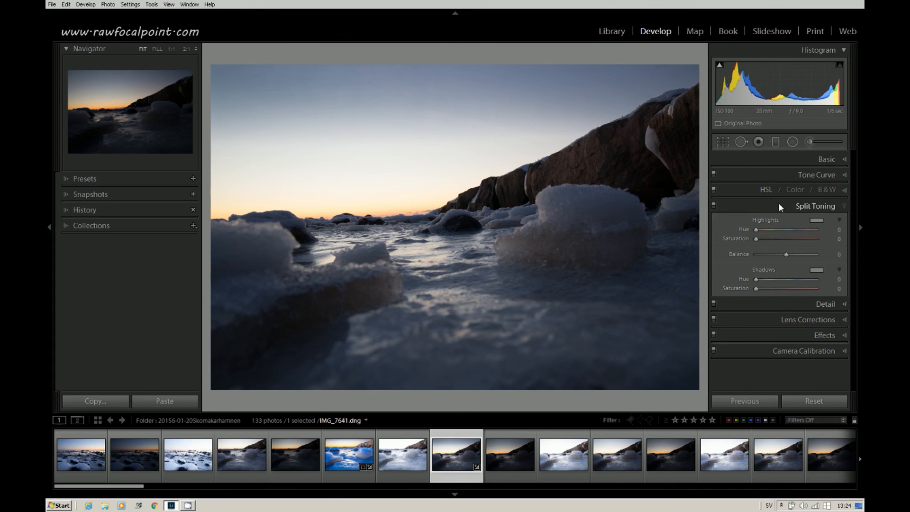
left_click(778, 203)
left_click(791, 220)
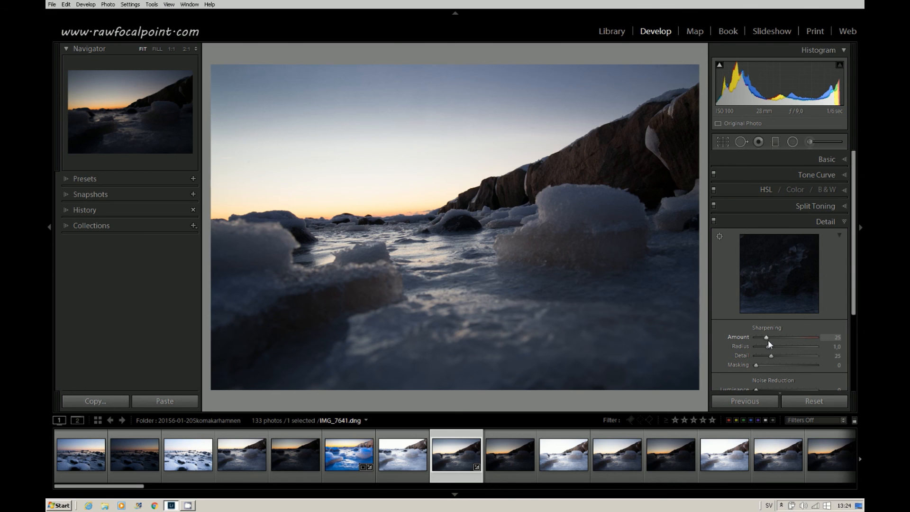
left_click(772, 218)
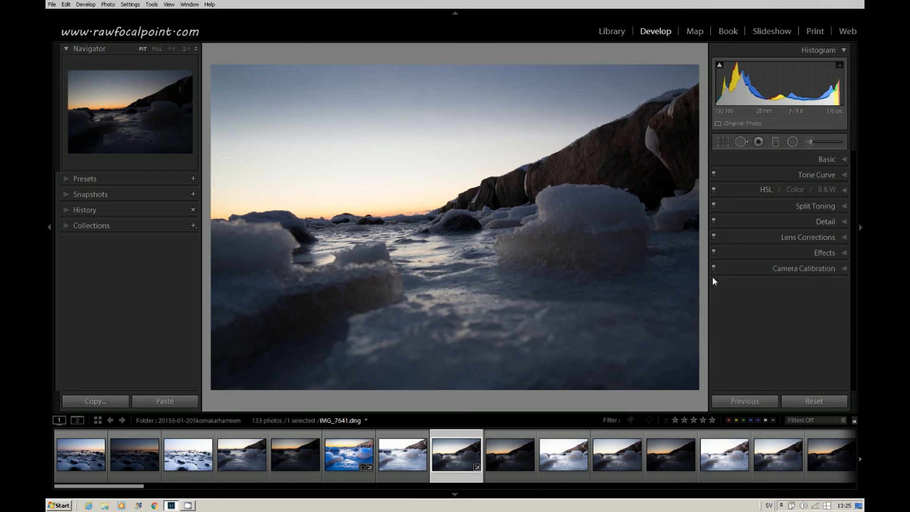
- Enable Profile Corrections and Remove Chromatic Aberration in the Lens Corrections panel
left_click(758, 236)
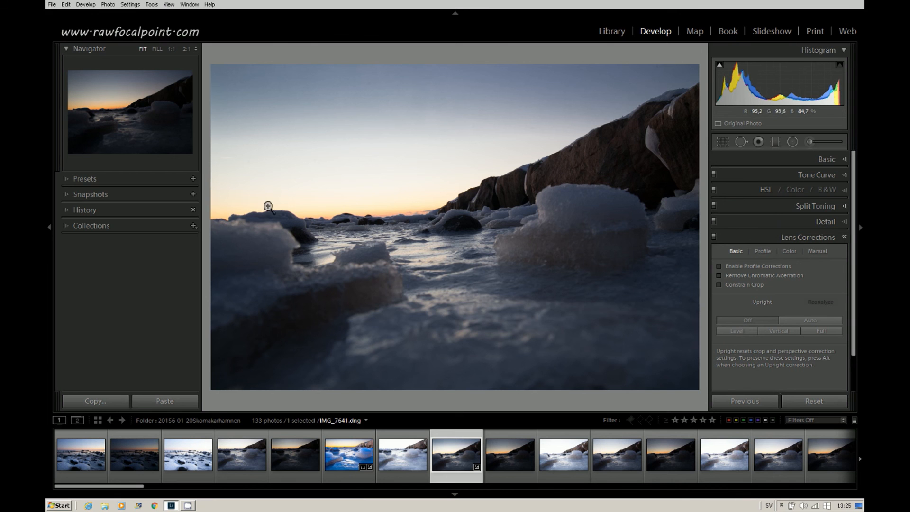
left_click(718, 265)
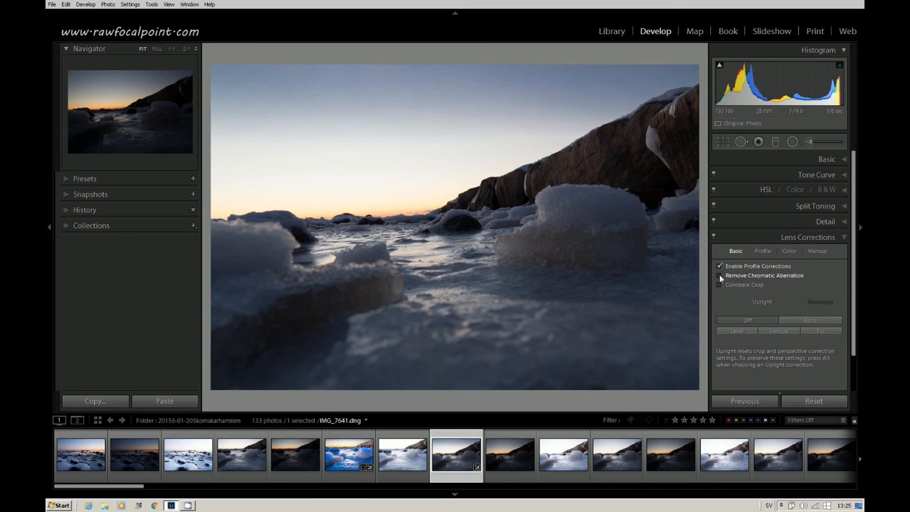
left_click(718, 275)
left_click(762, 237)
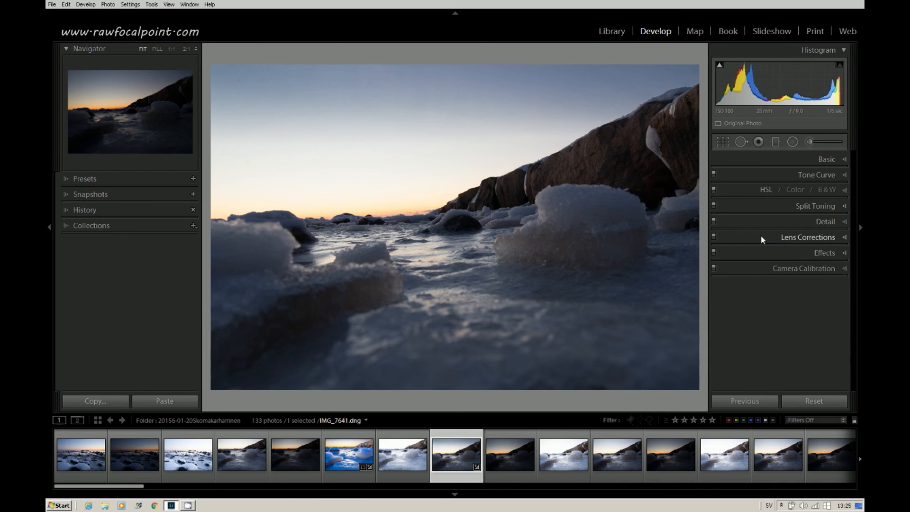
- Try a Post-Crop Vignetting amount of -35 in Effects, then reset the amount and collapse the panel
left_click(764, 253)
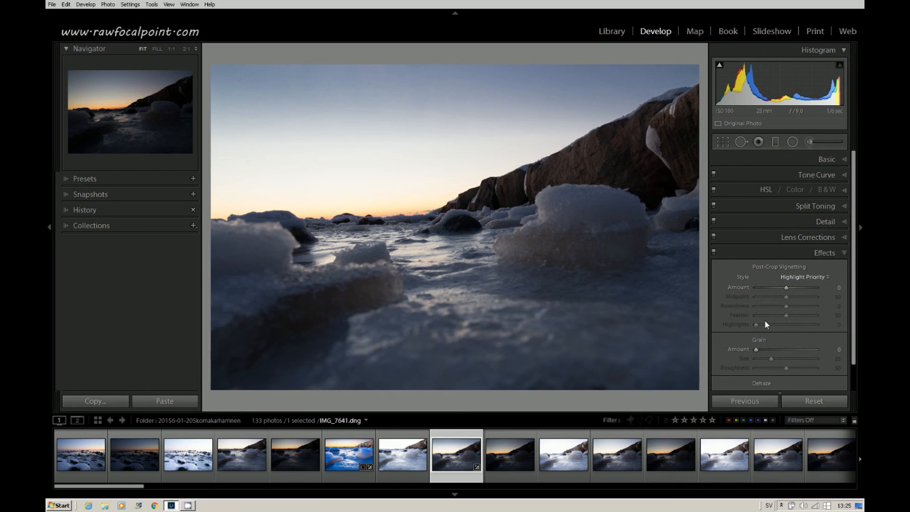
left_click_drag(786, 288, 777, 287)
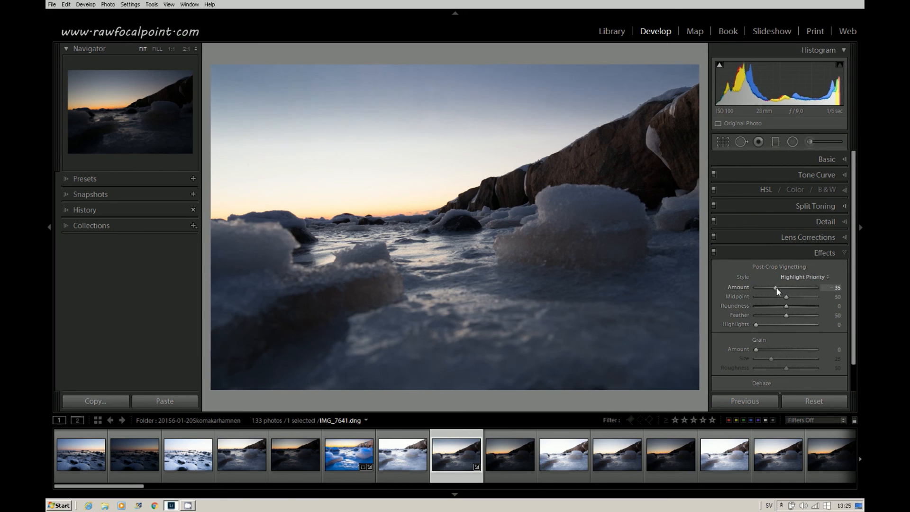
double_click(727, 286)
left_click(777, 252)
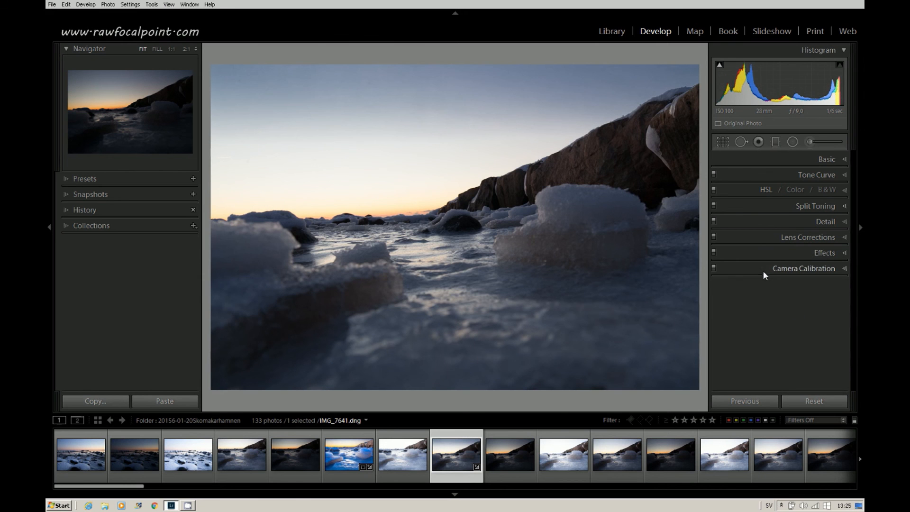
- Open and collapse the Camera Calibration panel to view its settings
left_click(763, 266)
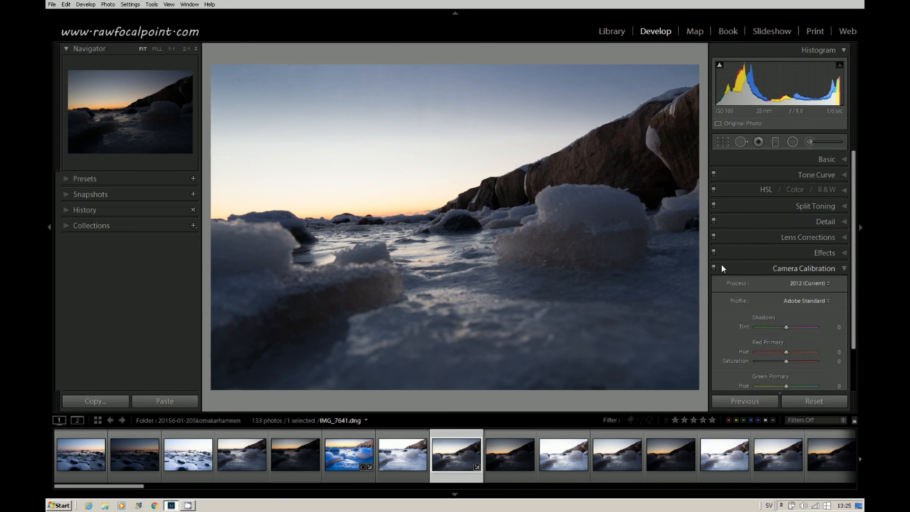
left_click(752, 268)
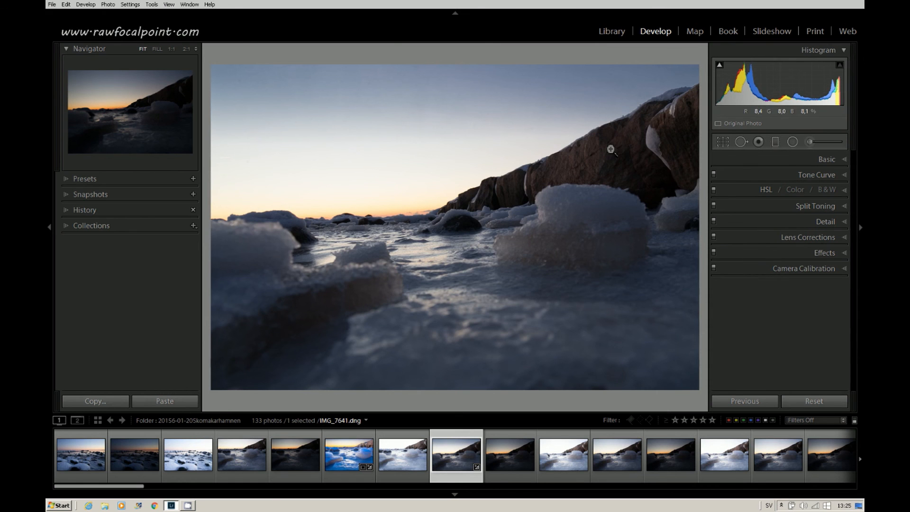